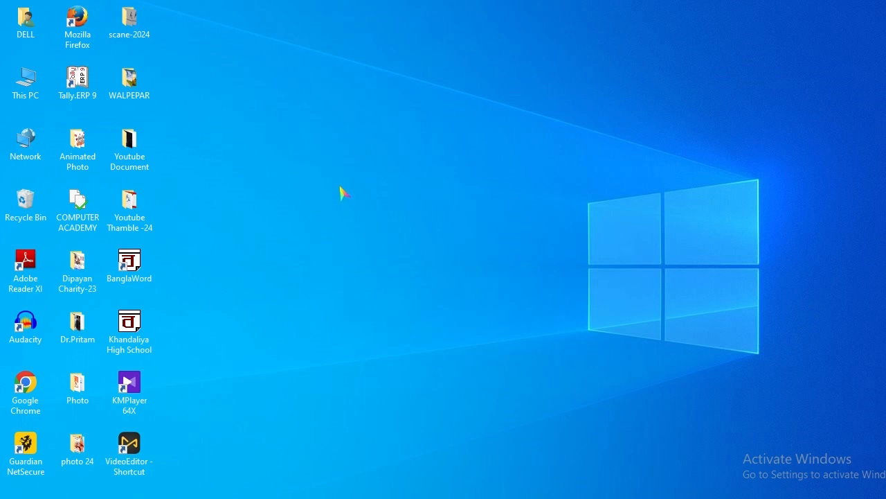
double_click(29, 90)
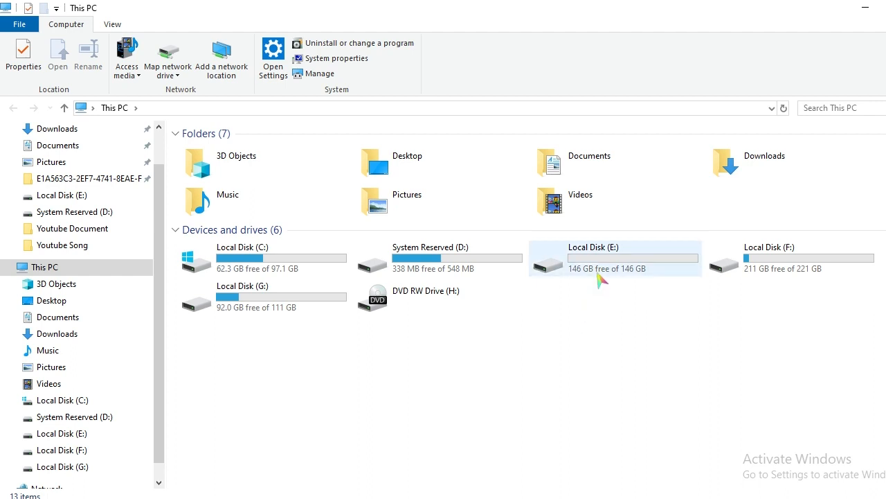
mouse_move(598, 274)
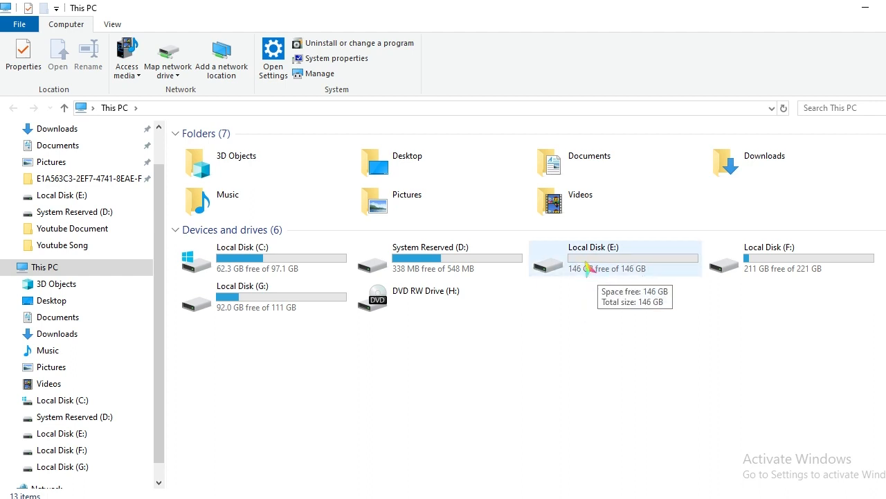
click(587, 269)
double_click(587, 269)
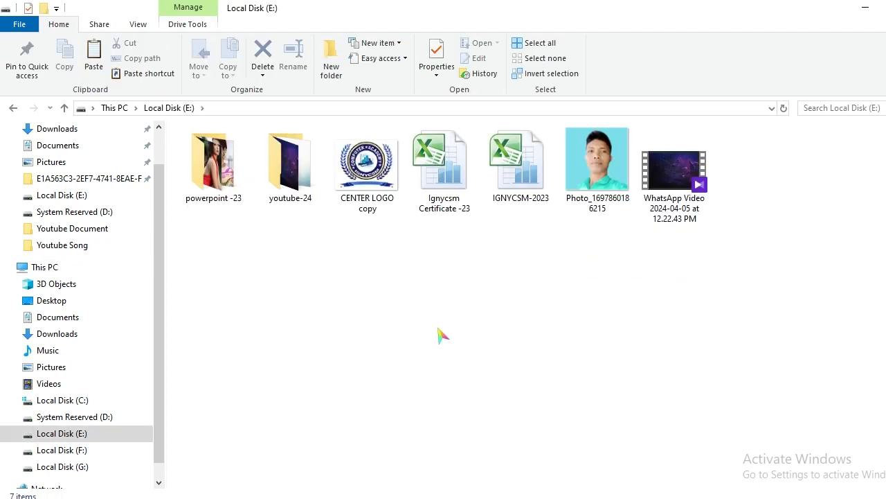
click(597, 176)
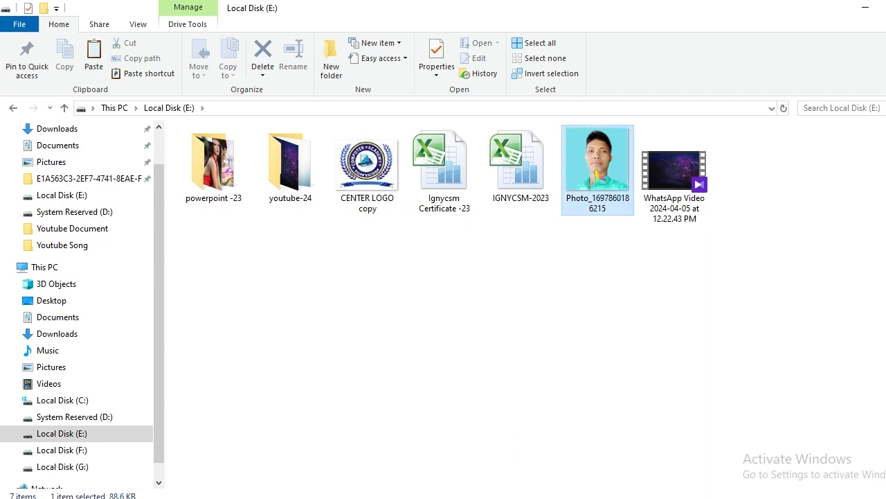
right_click(596, 175)
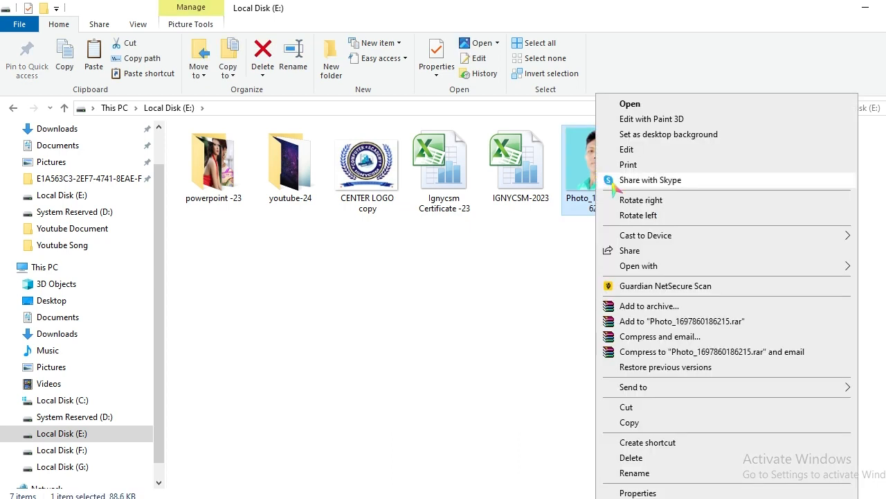
click(628, 422)
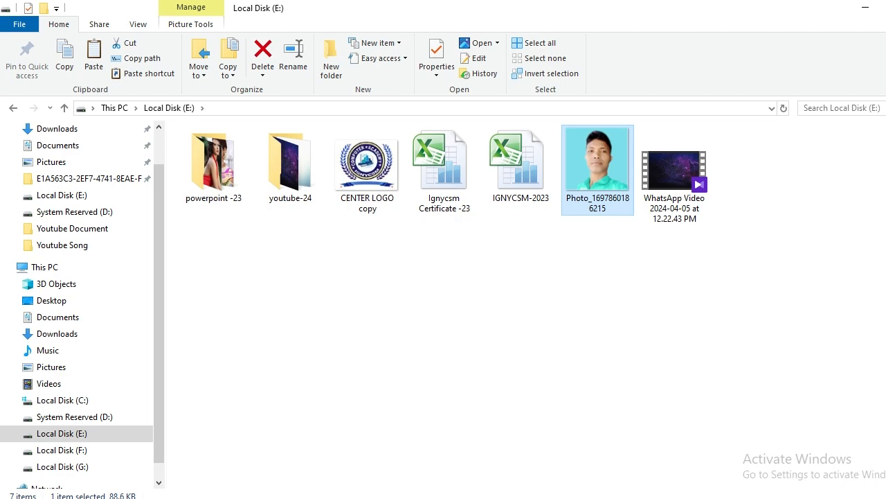
Step: Minimize the file window and paste the copied photo onto the desktop
click(865, 7)
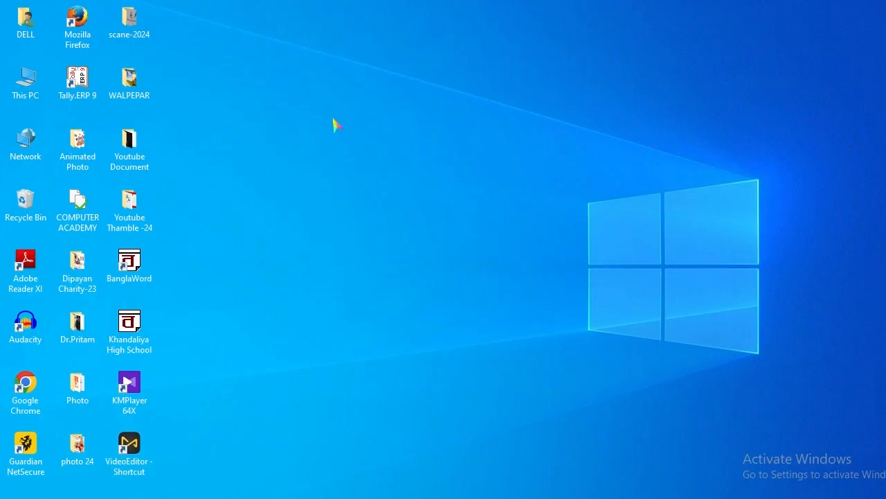
key(Down)
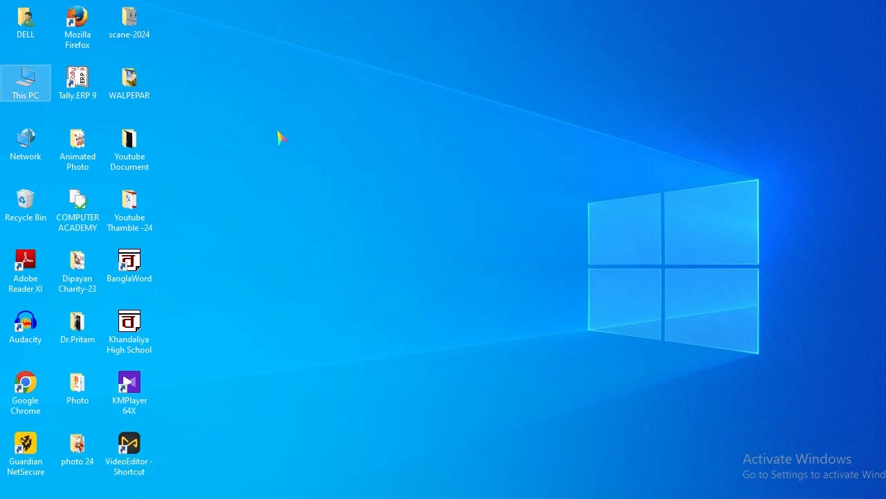
right_click(280, 138)
click(340, 193)
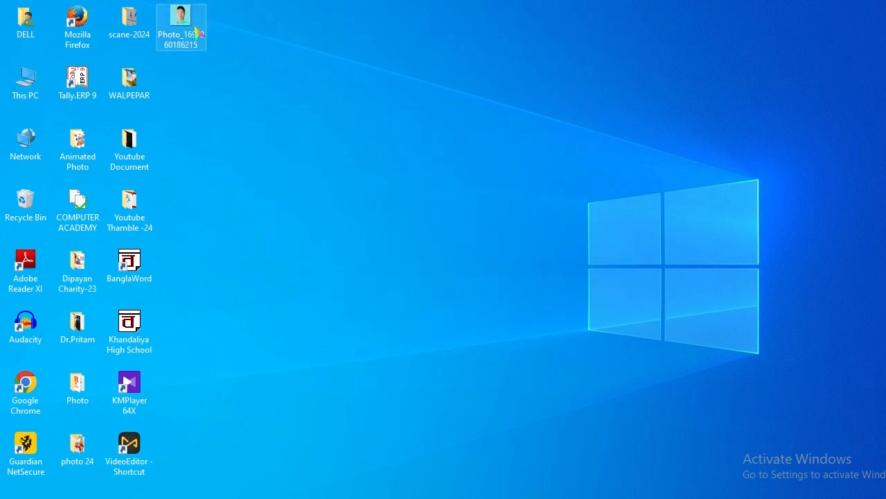
Step: Open the pasted desktop photo in Paint
mouse_move(191, 30)
right_click(184, 14)
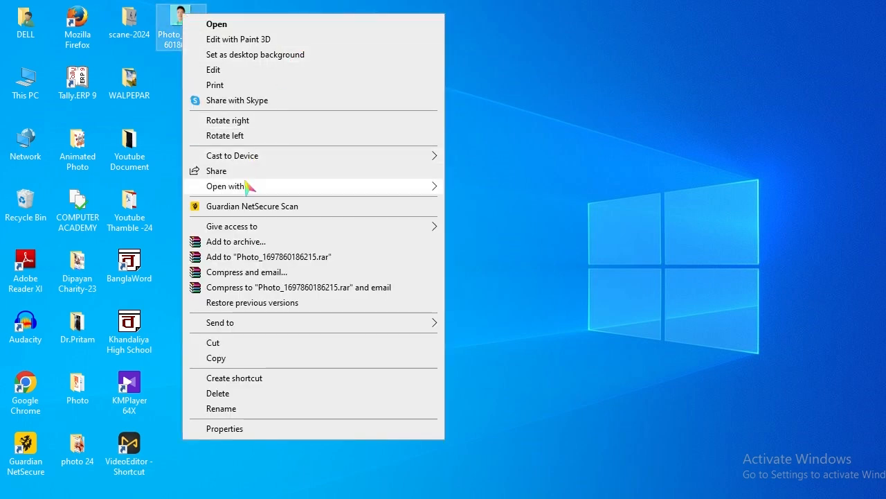
mouse_move(246, 187)
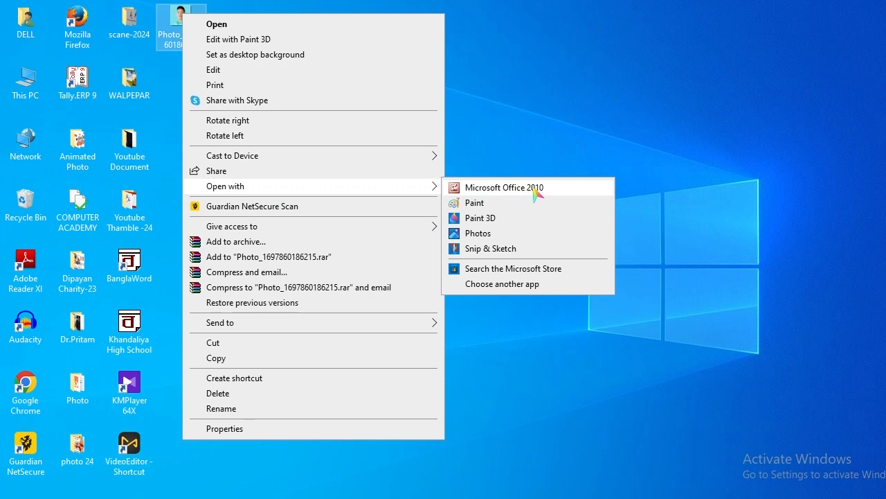
click(494, 203)
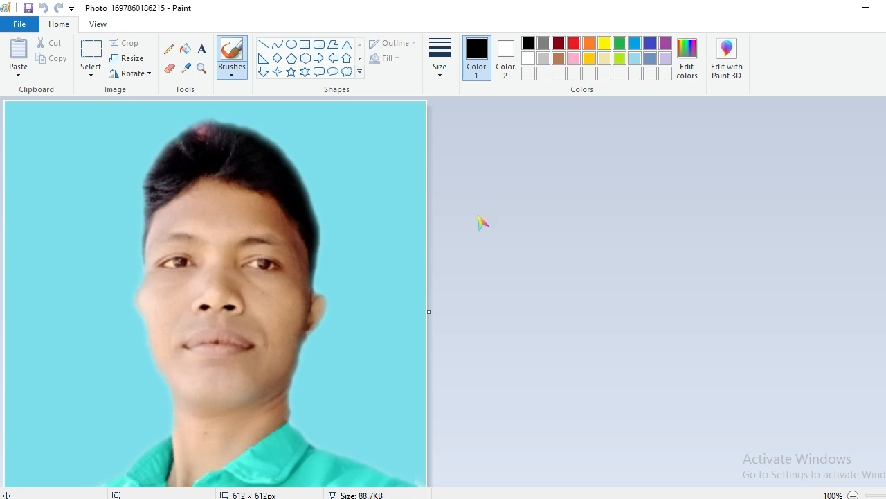
scroll(216, 291, down, 2)
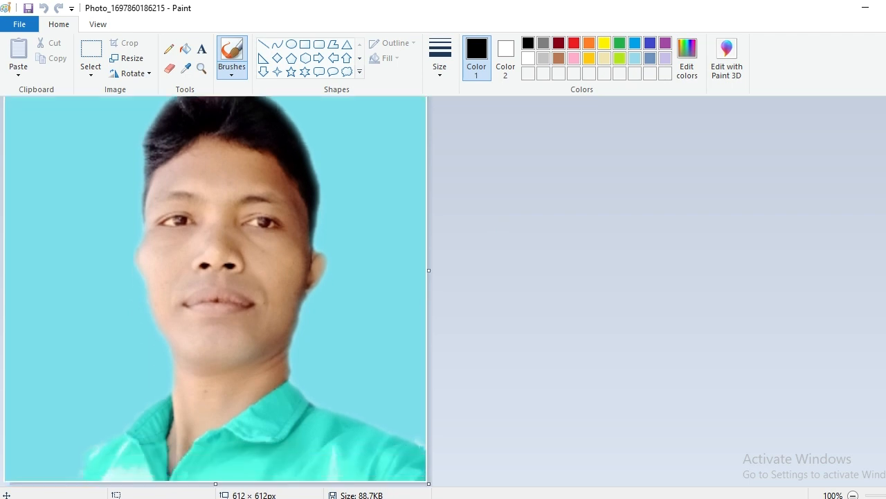
scroll(216, 290, up, 2)
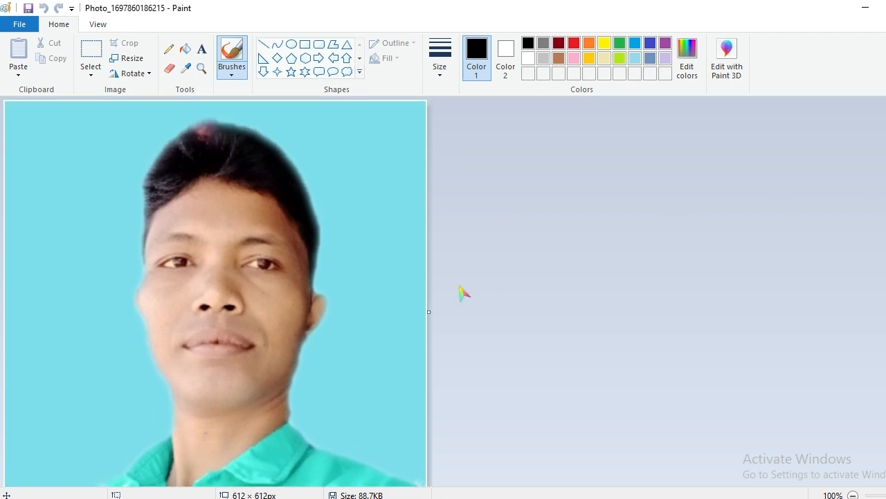
Step: Start resizing the photo, with the size given in pixels and Maintain aspect ratio turned off
click(132, 66)
drag(118, 73, 411, 136)
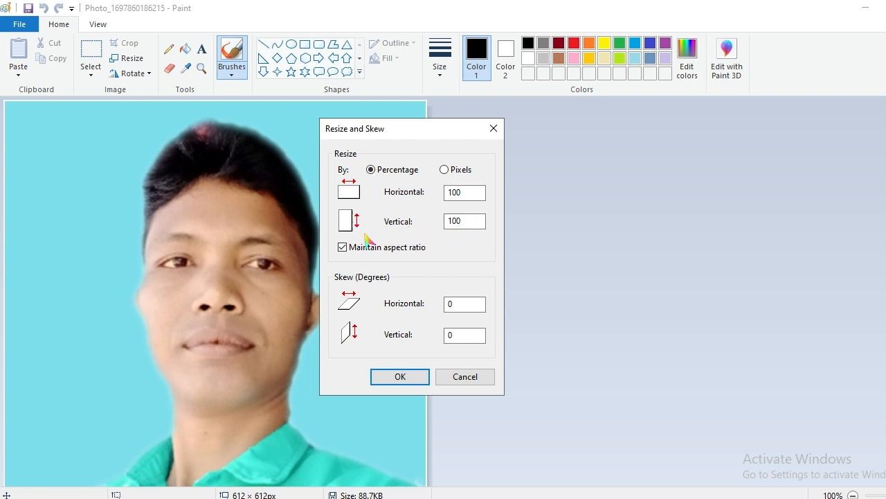
click(445, 171)
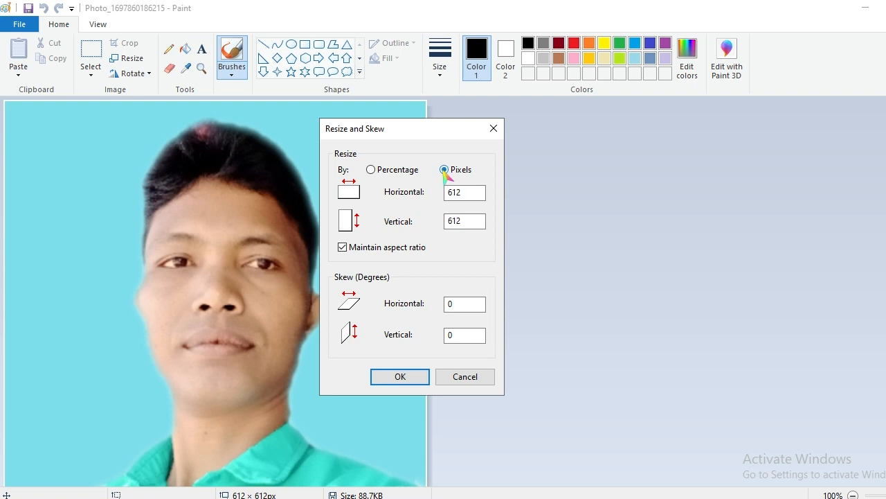
click(342, 251)
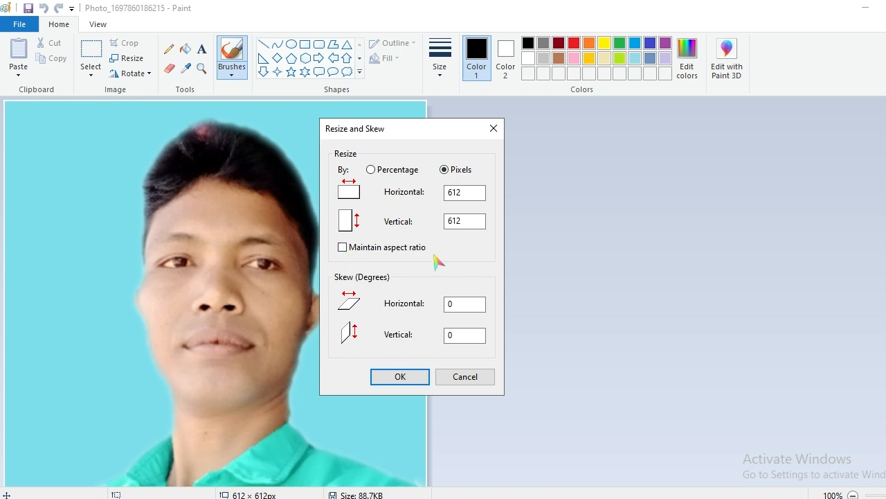
Step: Resize the photo to 70 pixels horizontally and 70 pixels vertically
click(462, 198)
click(467, 226)
click(468, 196)
key(BackSpace)
key(BackSpace)
key(BackSpace)
text(70)
drag(484, 224, 445, 229)
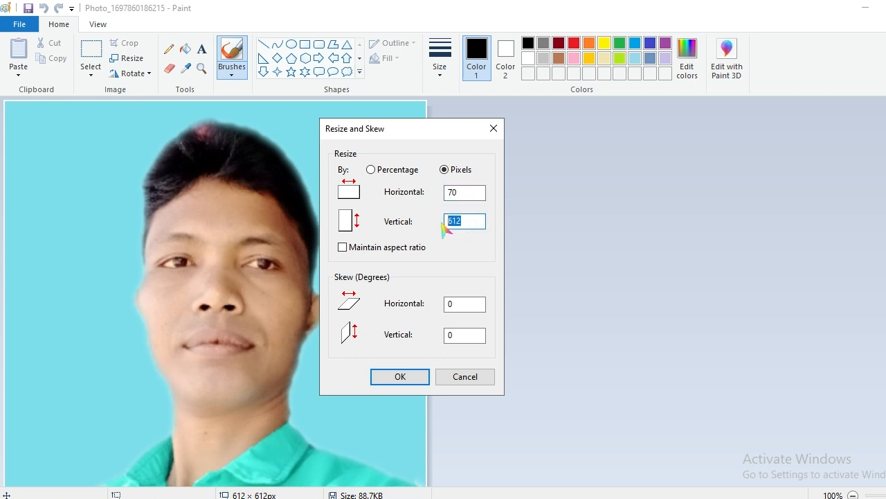
key(BackSpace)
text(70)
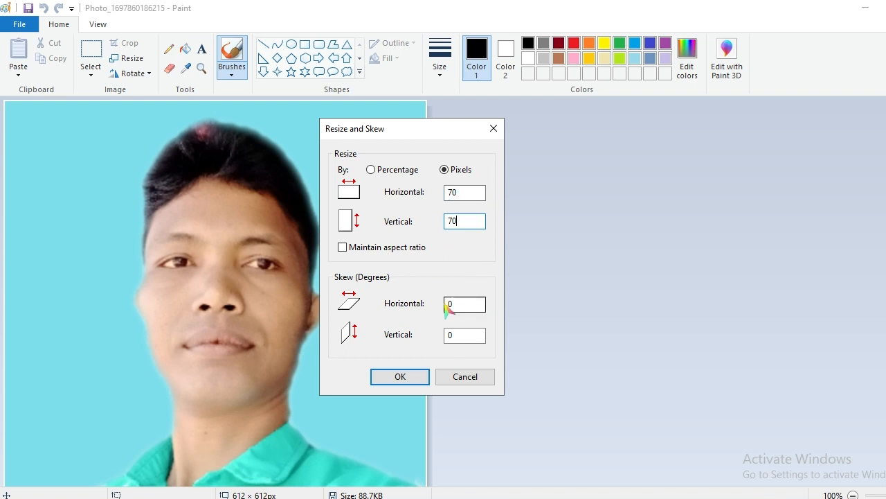
click(413, 379)
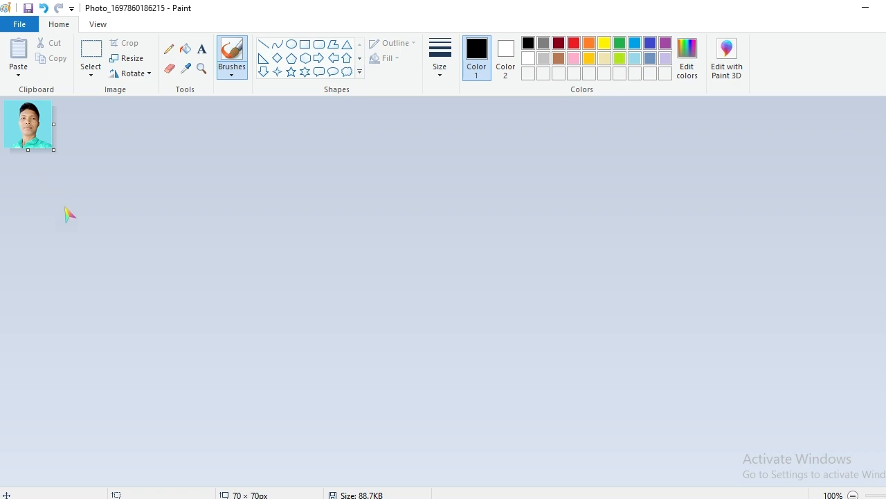
Step: Save the resized photo to System Reserved (D:) as a 24-bit Bitmap named with the person's first name, and exit Paint
click(21, 26)
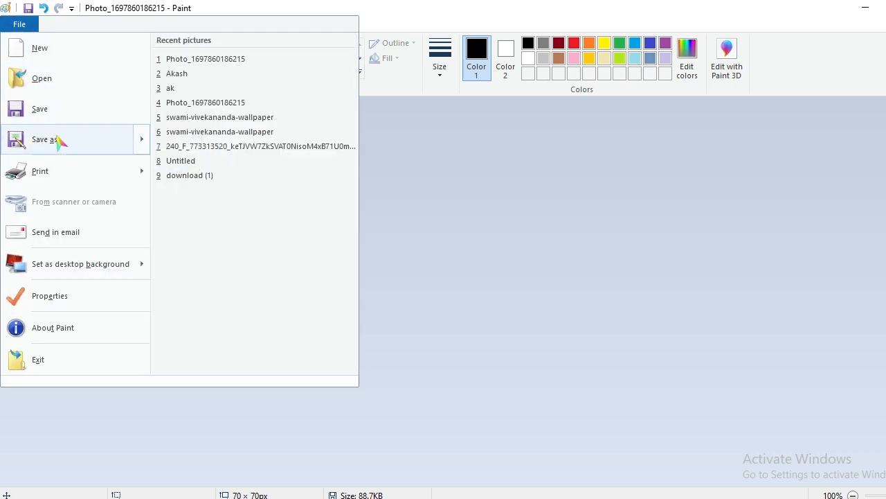
mouse_move(61, 145)
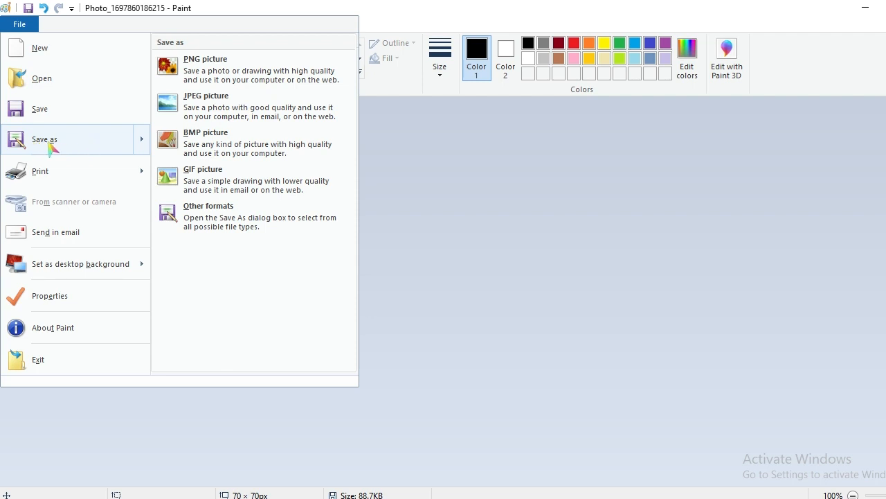
click(79, 142)
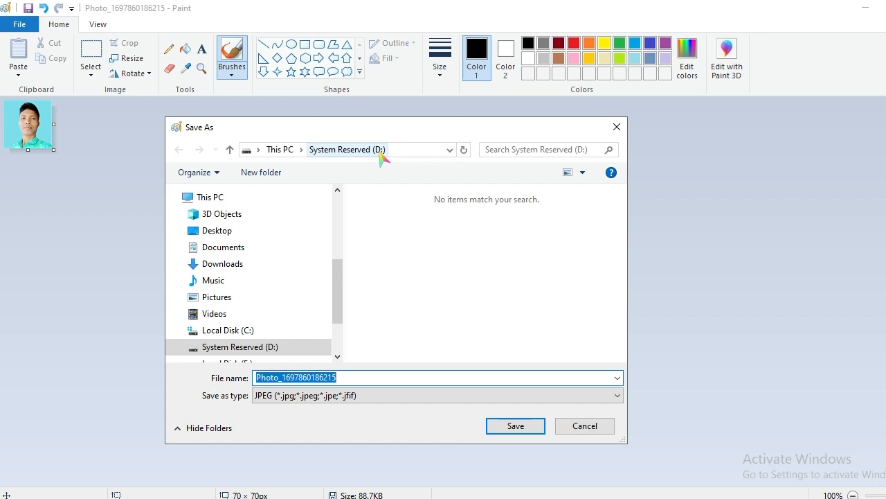
click(338, 358)
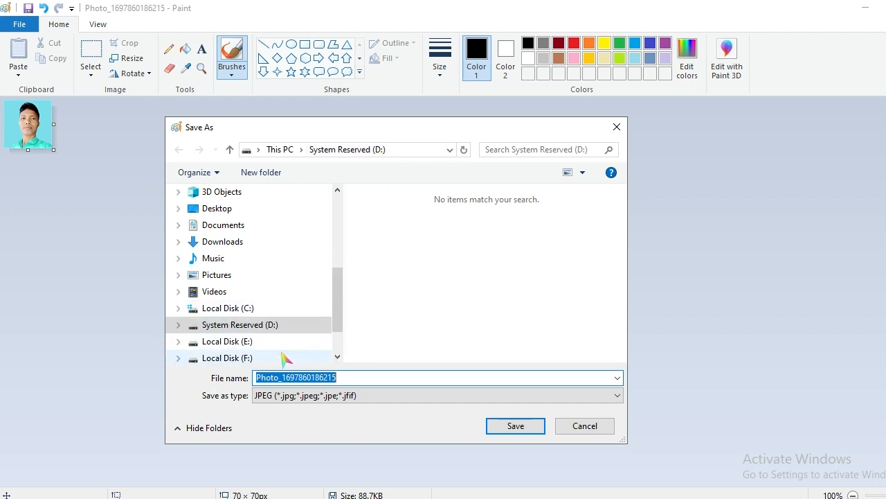
click(337, 357)
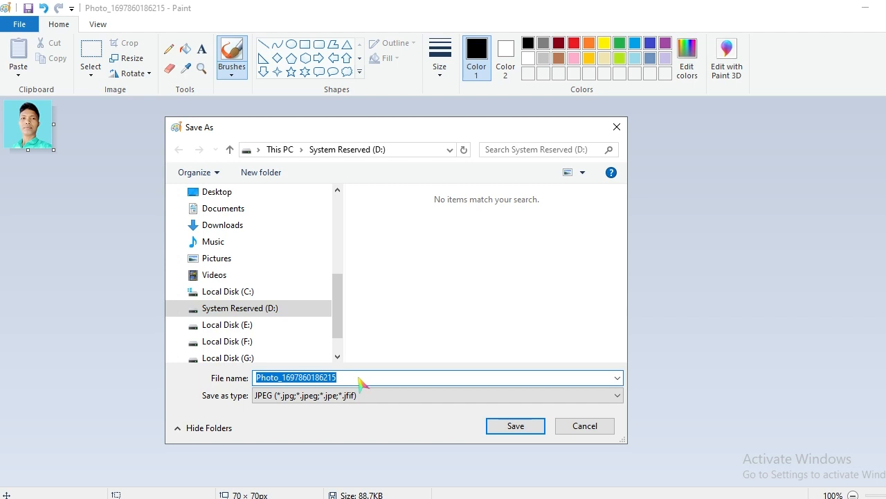
key(BackSpace)
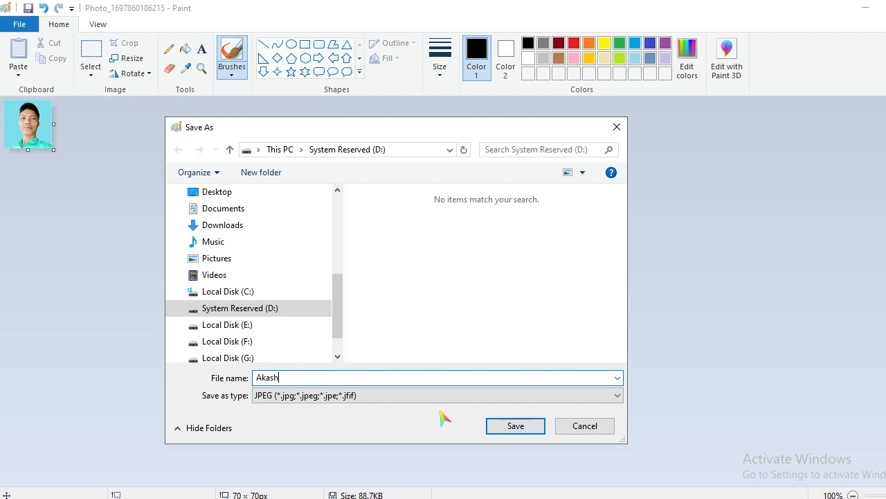
click(618, 396)
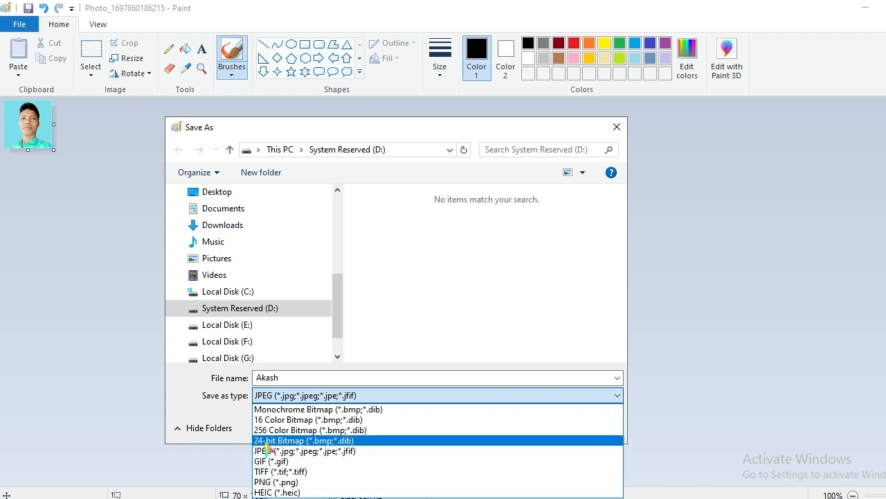
click(295, 442)
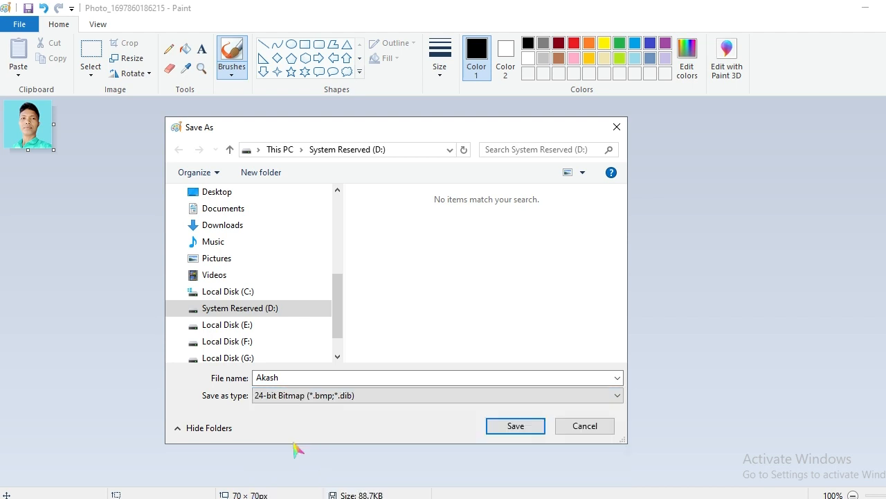
click(516, 427)
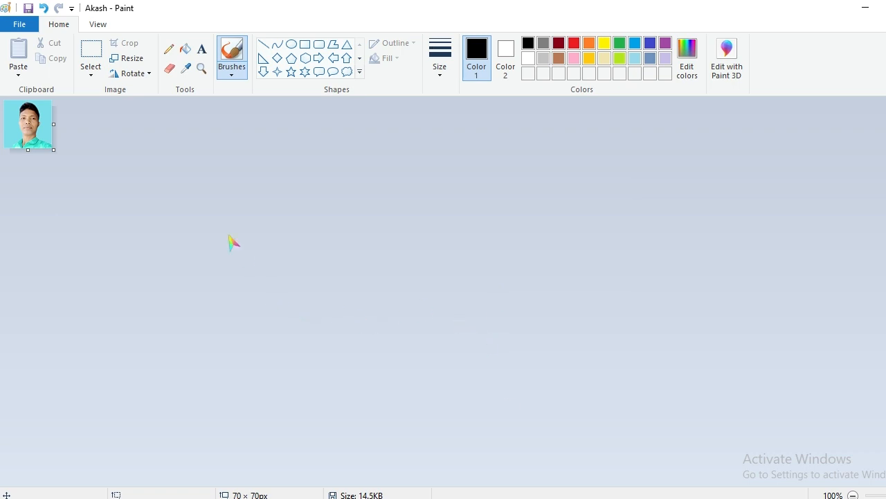
click(19, 24)
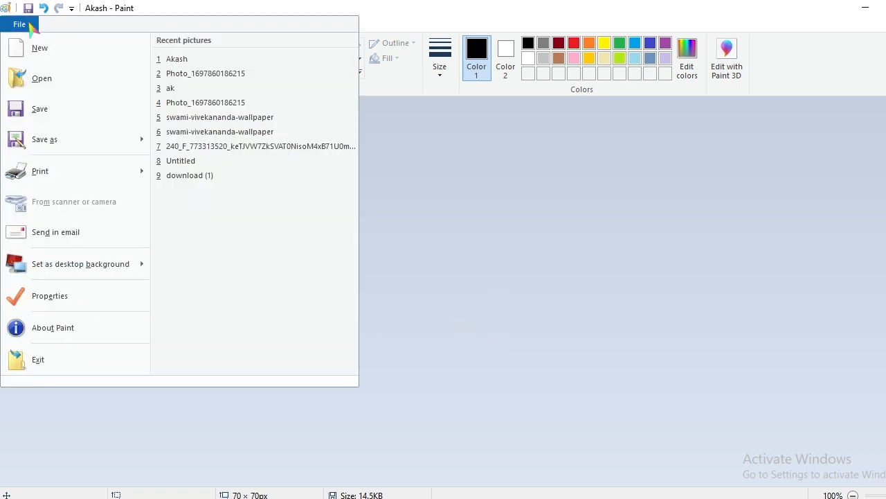
click(45, 364)
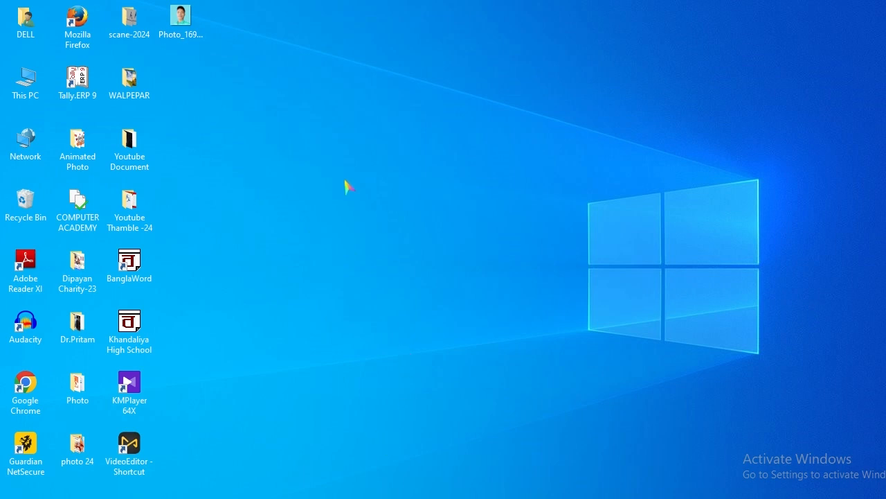
Step: Create a new folder on the desktop, keeping its default name
right_click(345, 178)
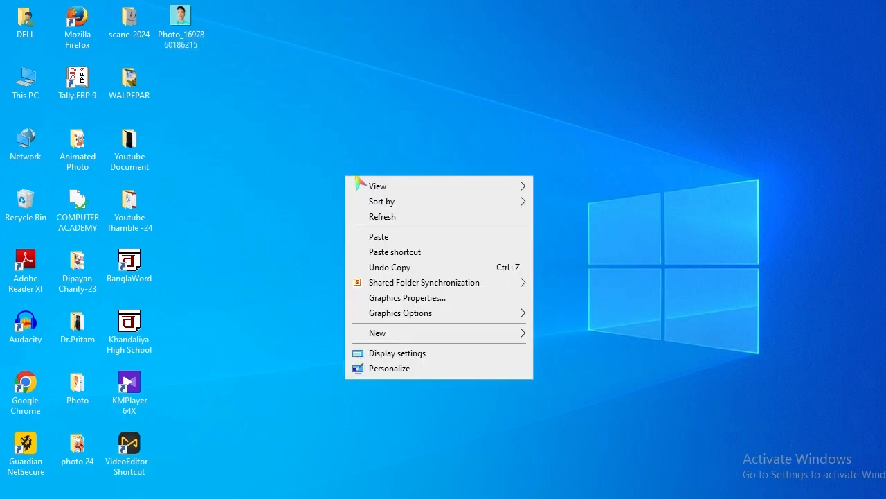
mouse_move(379, 336)
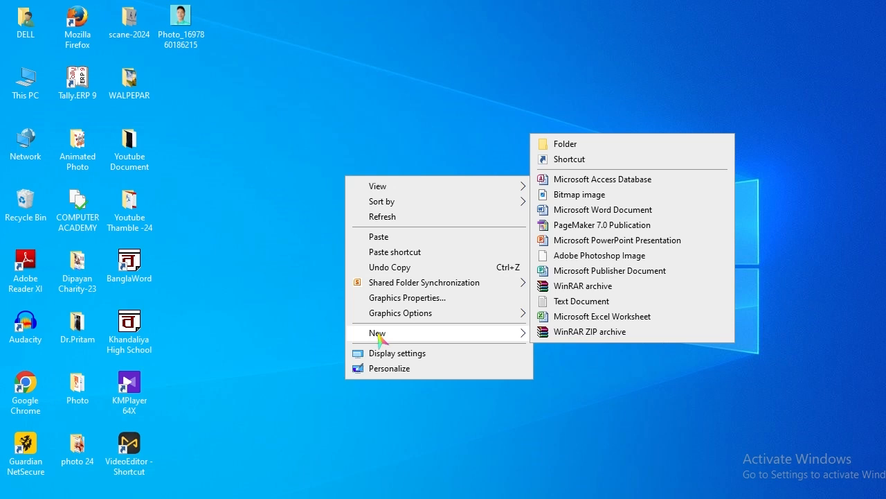
click(572, 144)
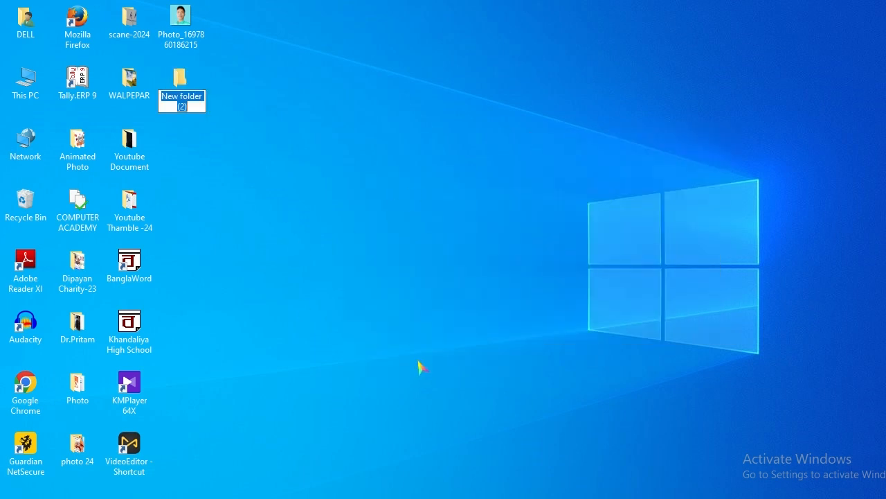
key(Return)
click(374, 277)
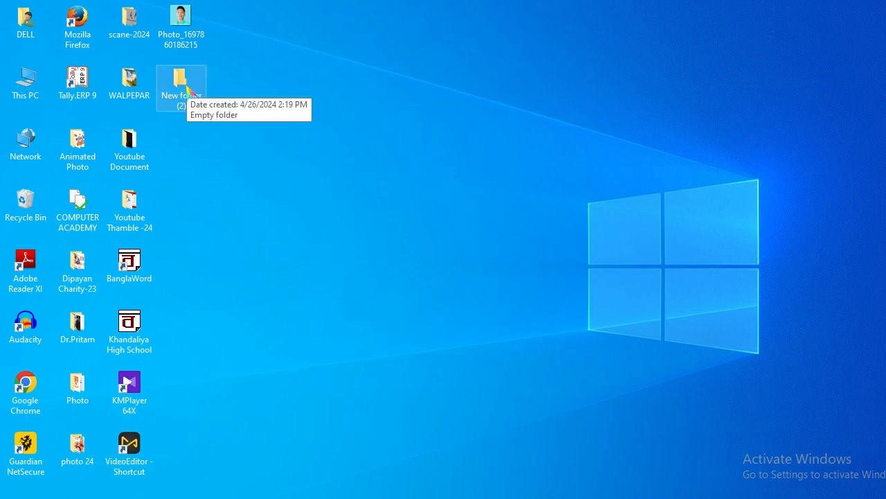
Step: Open the customization settings in the properties of the desktop folder New folder (2)
right_click(189, 88)
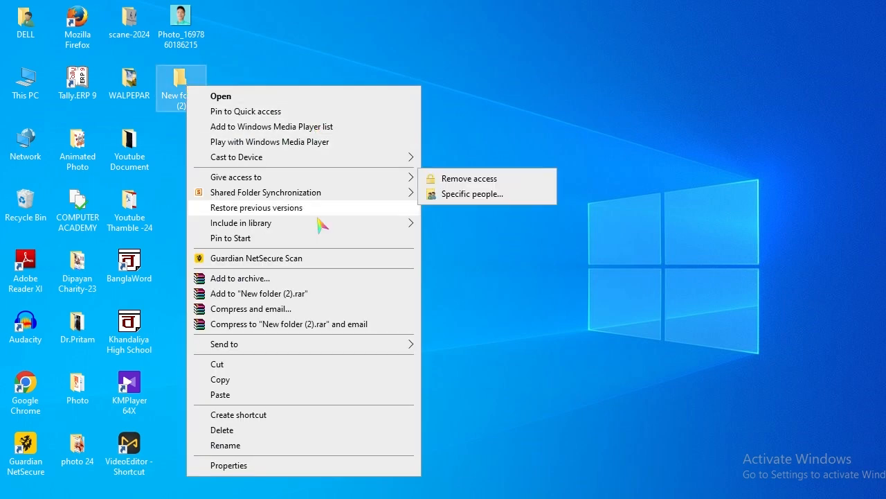
click(266, 467)
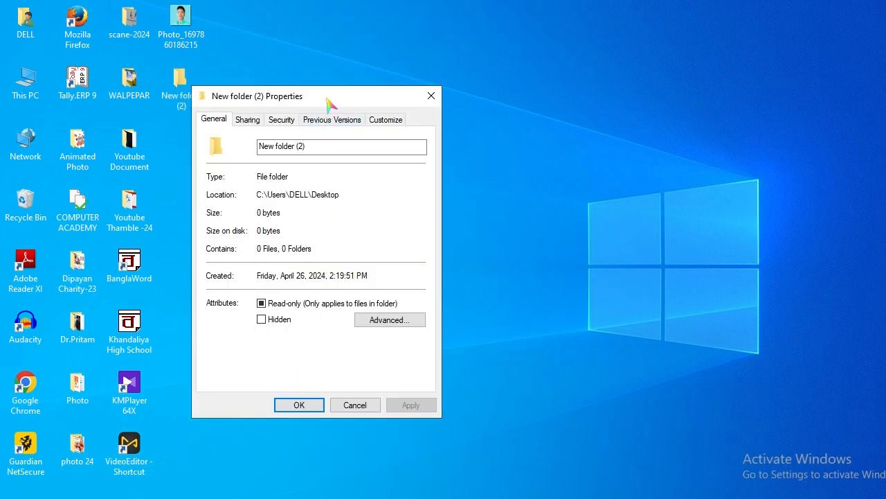
drag(332, 98, 359, 97)
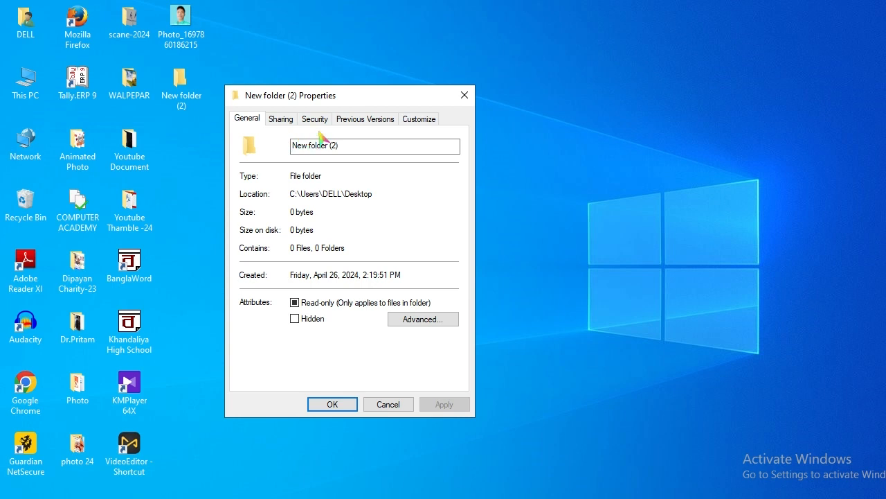
click(415, 123)
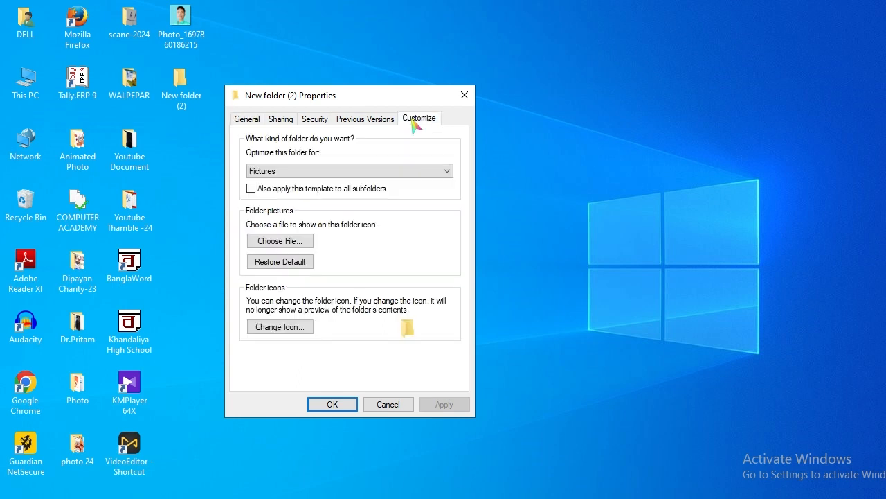
click(280, 326)
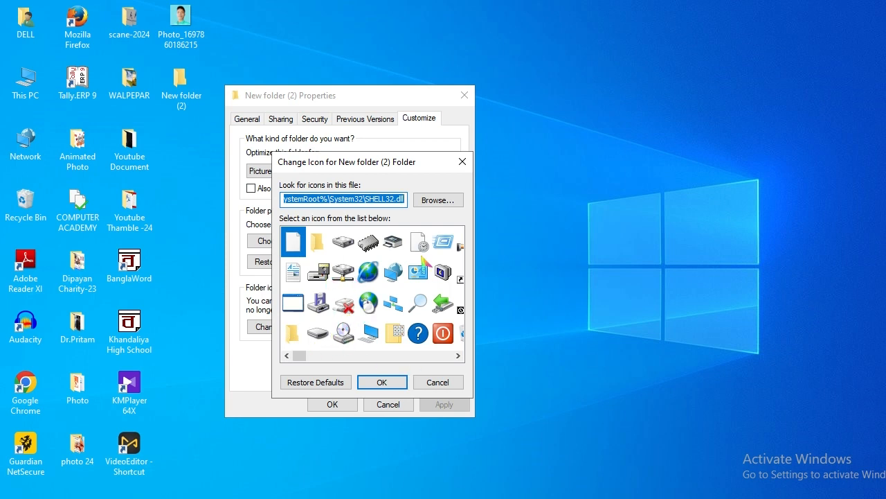
drag(298, 355, 318, 356)
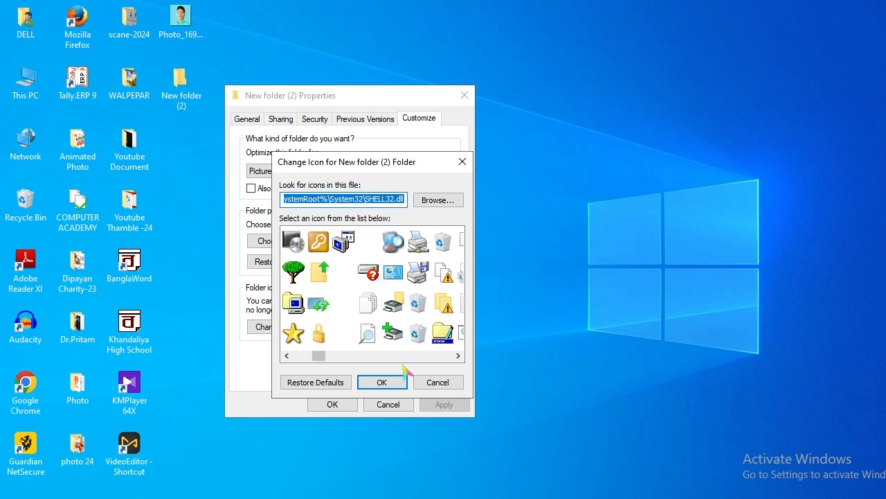
click(438, 383)
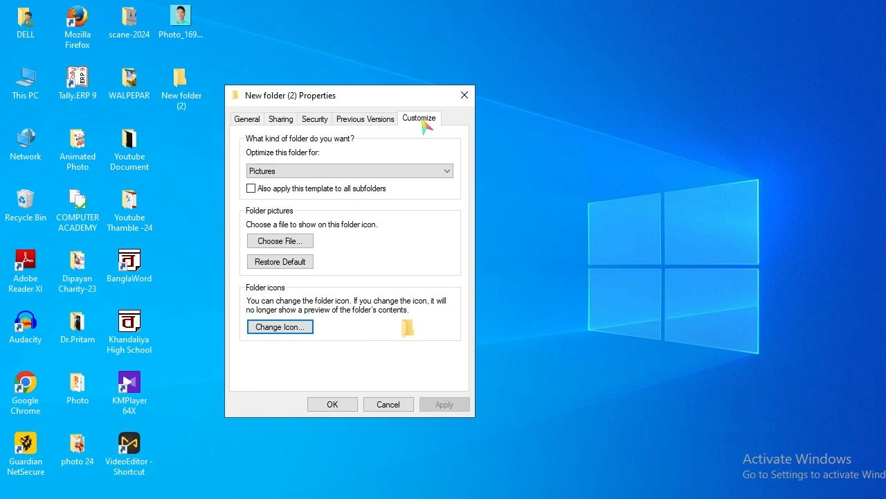
Step: Start changing the folder's icon and browse System Reserved (D:) for the icon file with All files shown
click(301, 332)
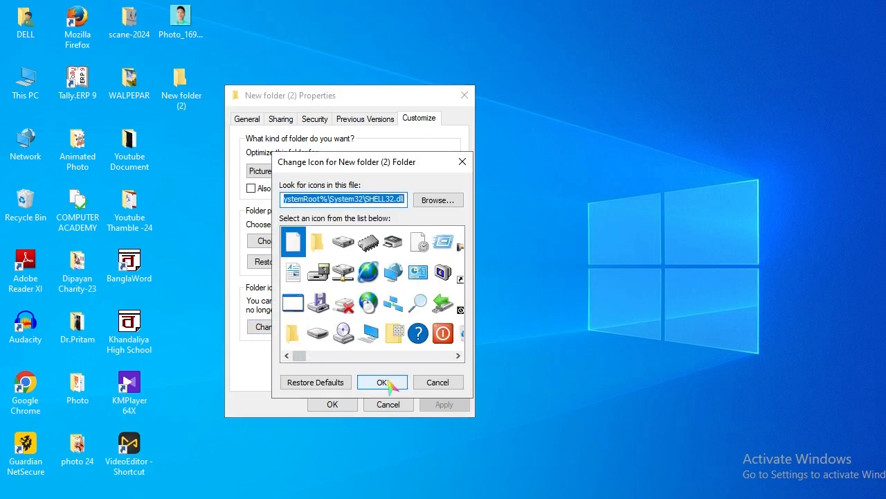
click(447, 203)
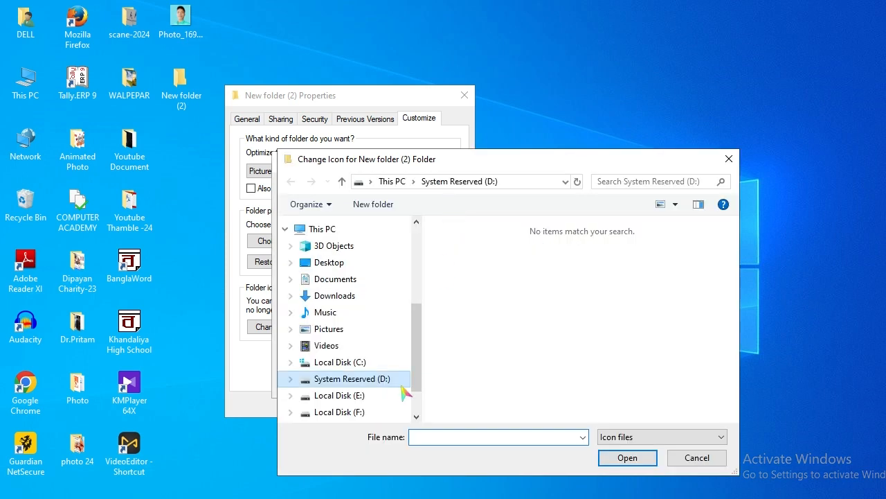
click(397, 381)
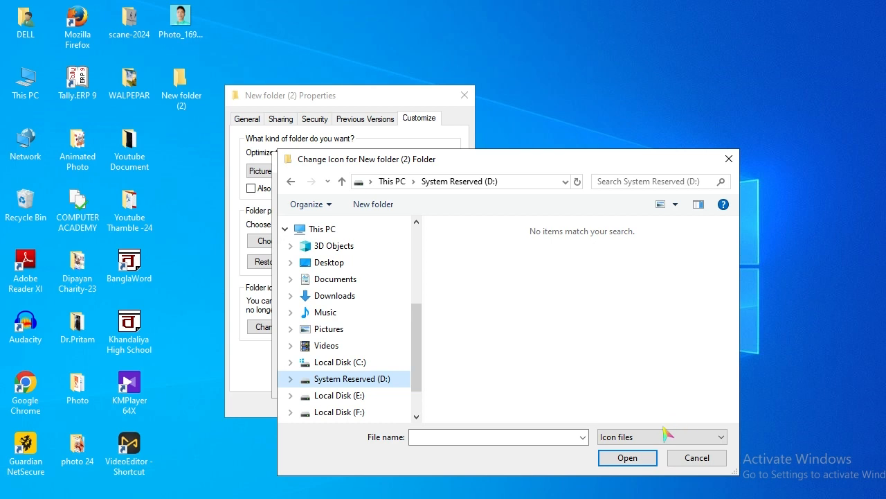
click(705, 437)
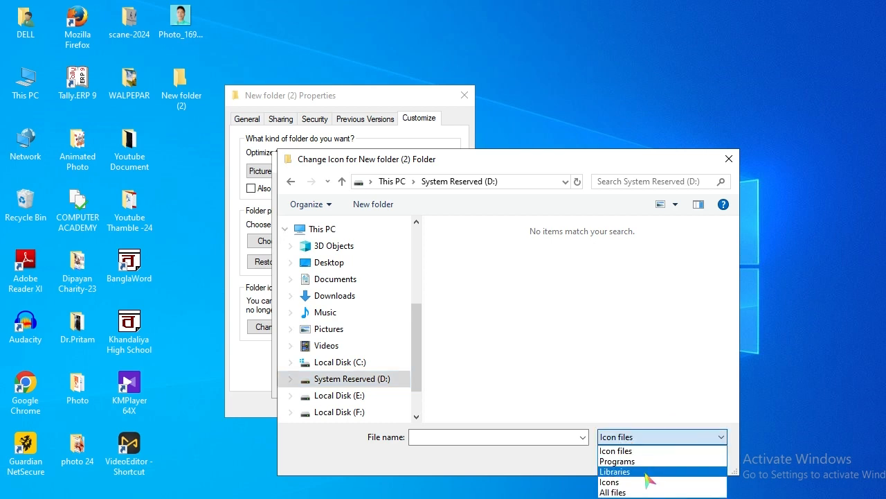
click(620, 491)
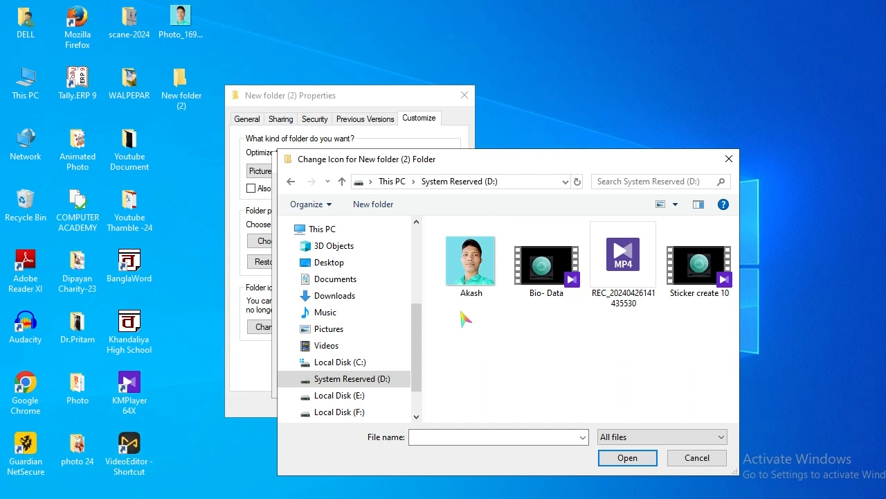
Step: Use the portrait bitmap named with the person's first name as the folder icon, and apply the change to the folder
click(480, 284)
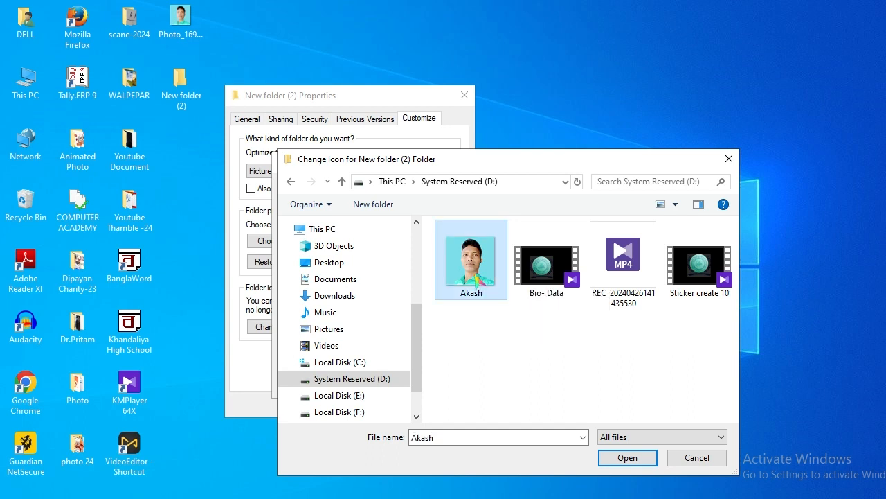
click(627, 458)
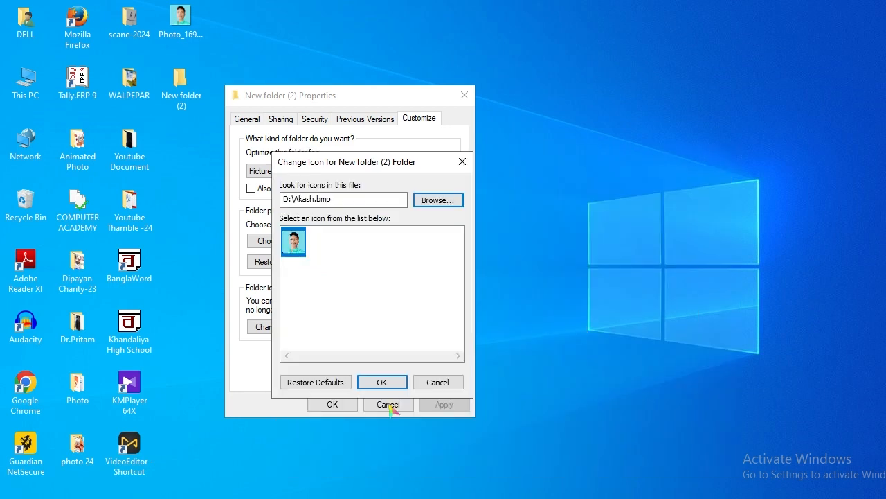
click(393, 385)
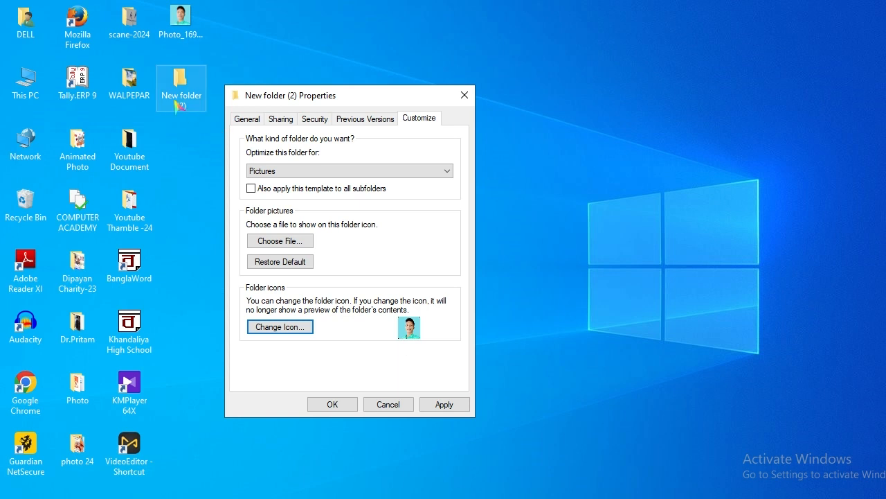
click(445, 405)
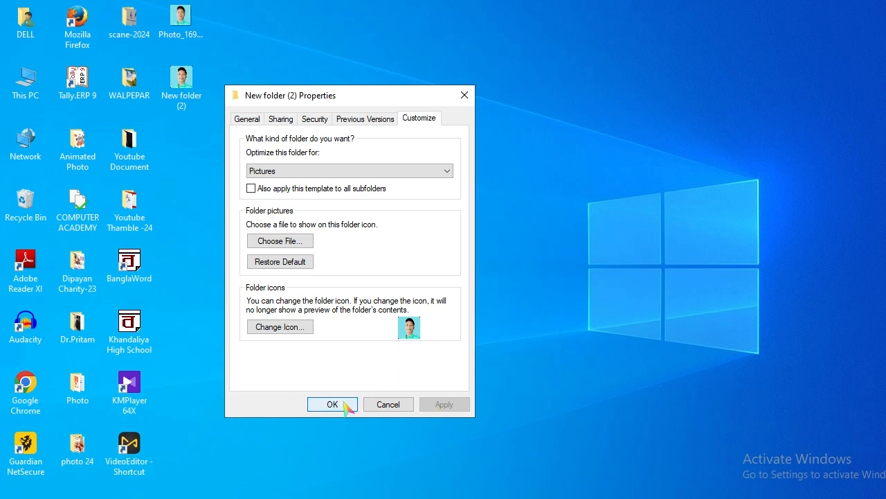
click(346, 406)
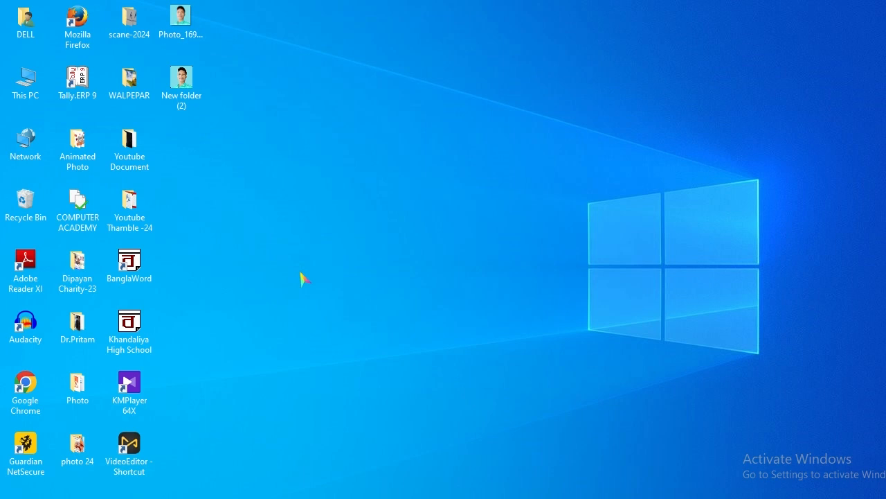
Step: Open New folder (2) and paste the copied portrait photo into it
right_click(187, 89)
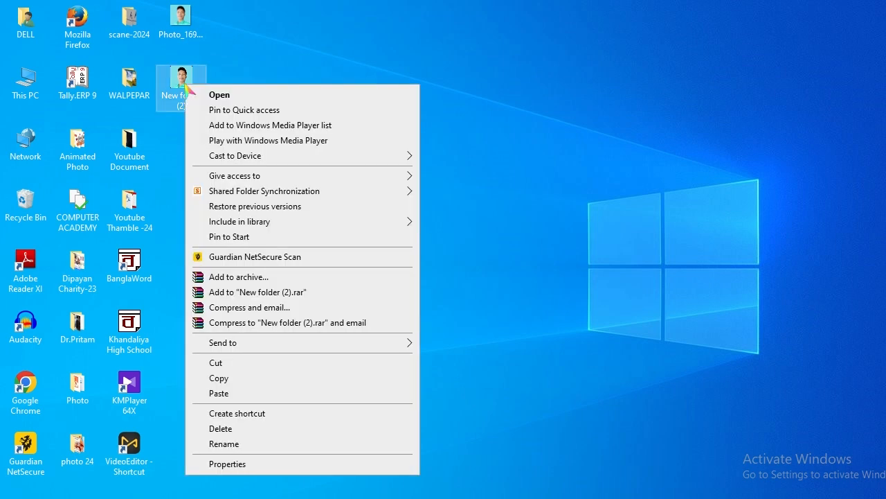
click(212, 99)
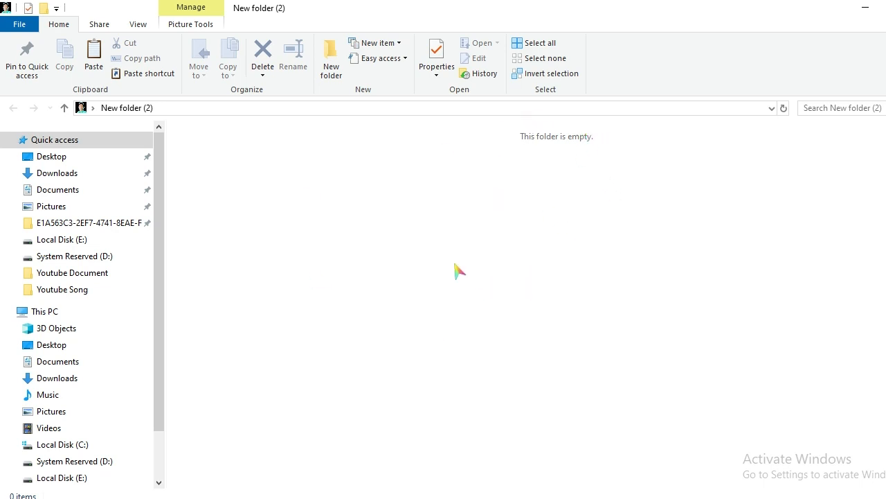
right_click(360, 253)
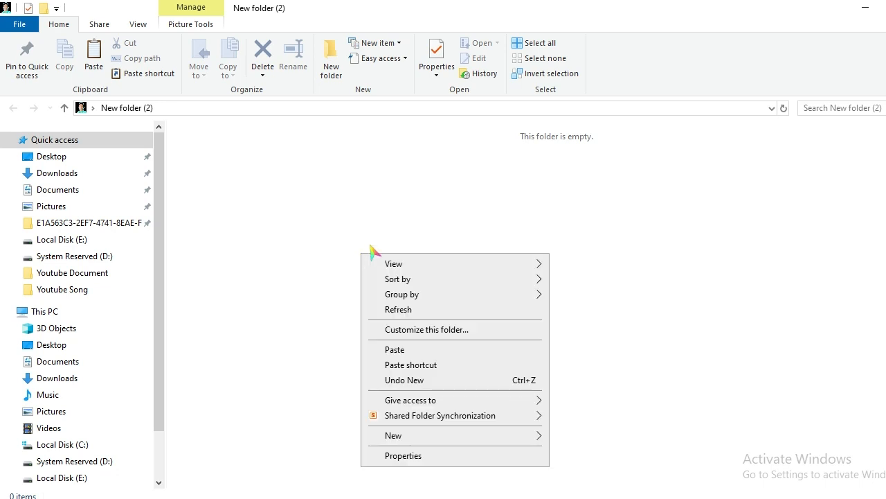
click(392, 350)
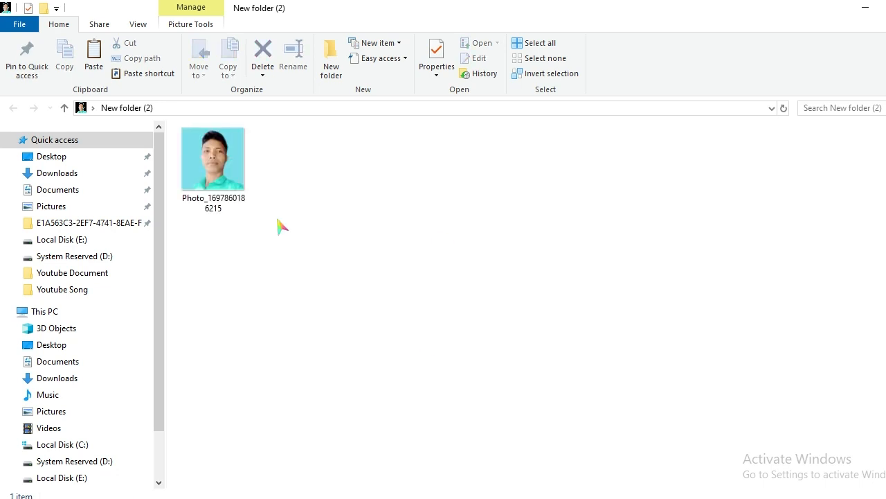